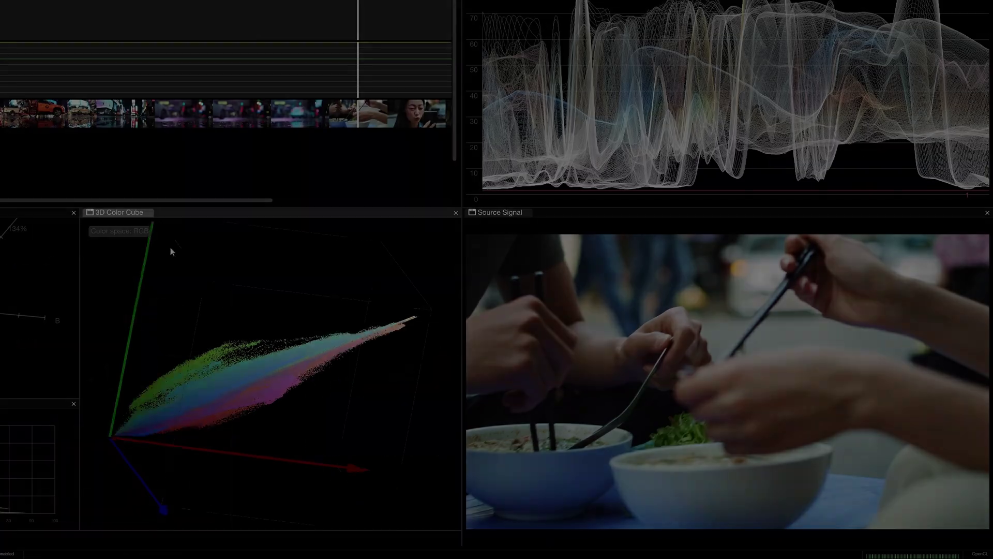
# Orbit the 3D Color Cube to view the rainbow test pattern from a new angle
pyautogui.moveTo(170, 248)
pyautogui.mouseDown()
pyautogui.moveTo(297, 404)
pyautogui.moveTo(413, 496)
pyautogui.mouseUp()
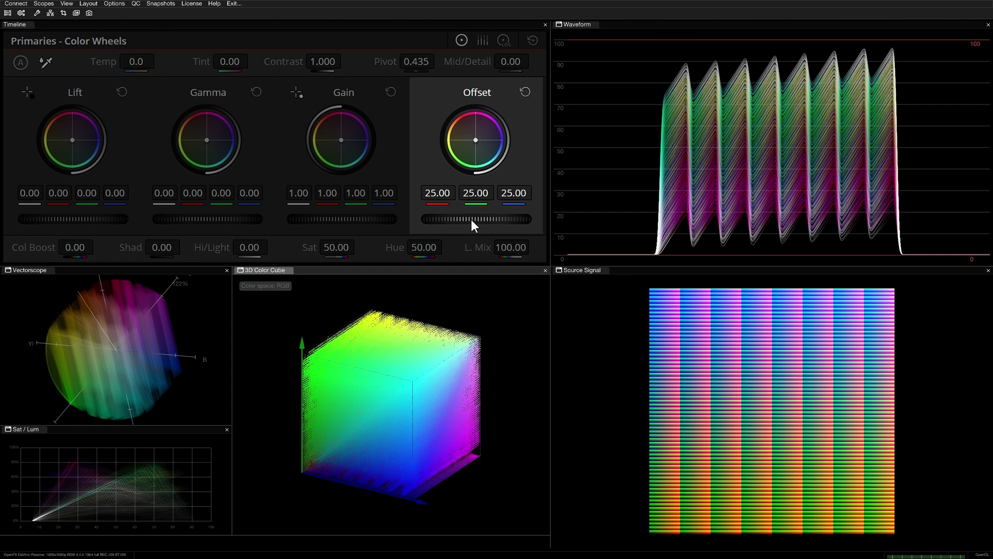
# Try Offset and Saturation changes on the test pattern, resetting both to defaults
pyautogui.moveTo(471, 220)
pyautogui.mouseDown()
pyautogui.moveTo(523, 220)
pyautogui.moveTo(420, 219)
pyautogui.moveTo(469, 220)
pyautogui.mouseUp()
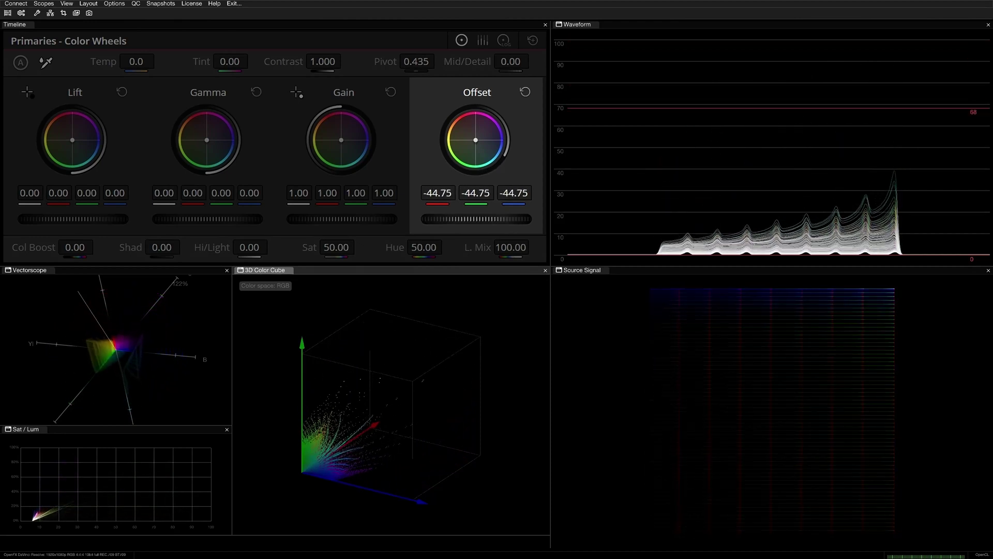
pyautogui.click(525, 92)
pyautogui.moveTo(336, 247); pyautogui.dragTo(294, 247)
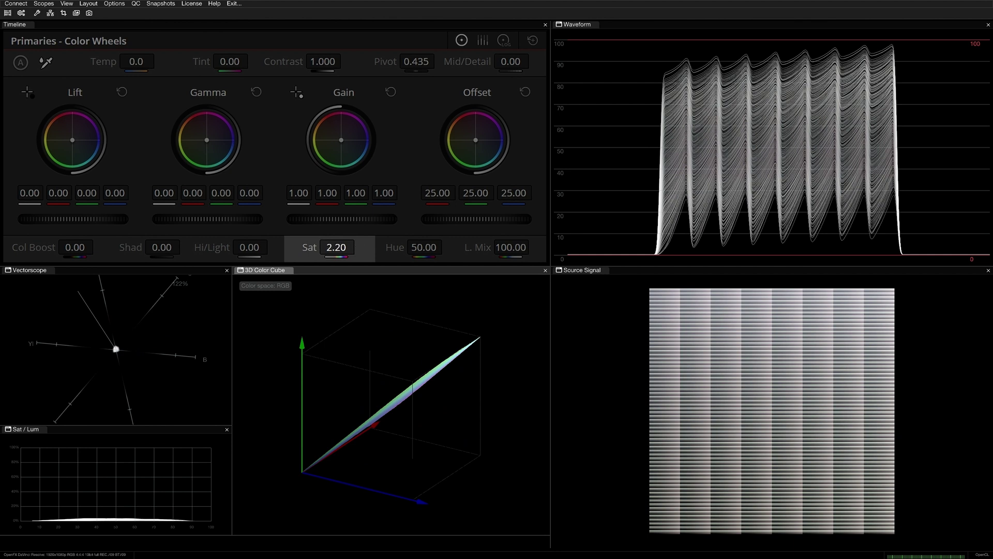
pyautogui.moveTo(295, 247); pyautogui.dragTo(368, 246)
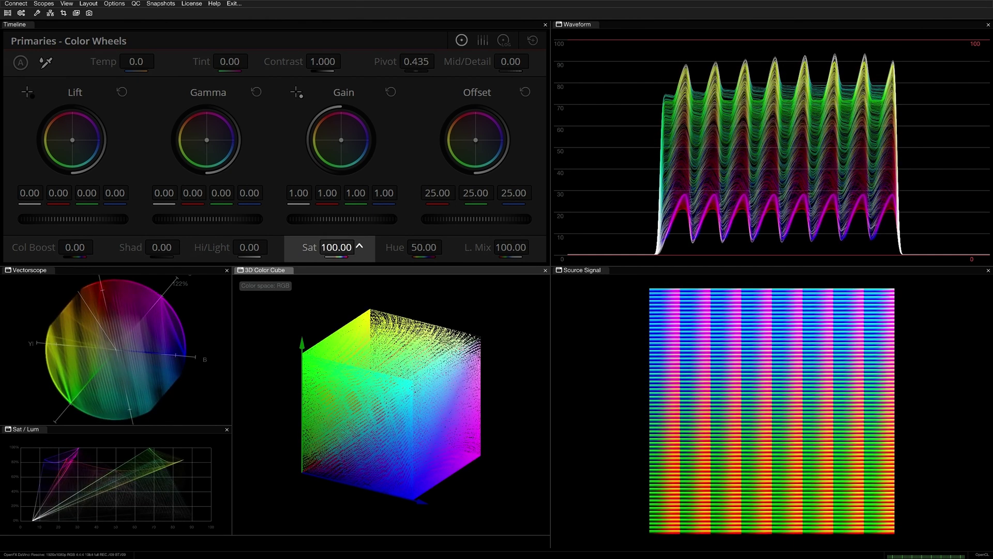
pyautogui.doubleClick(308, 247)
# Push and reset the offset toward blue, then tint shadows away from red and highlights from blue
pyautogui.moveTo(476, 140); pyautogui.dragTo(483, 146)
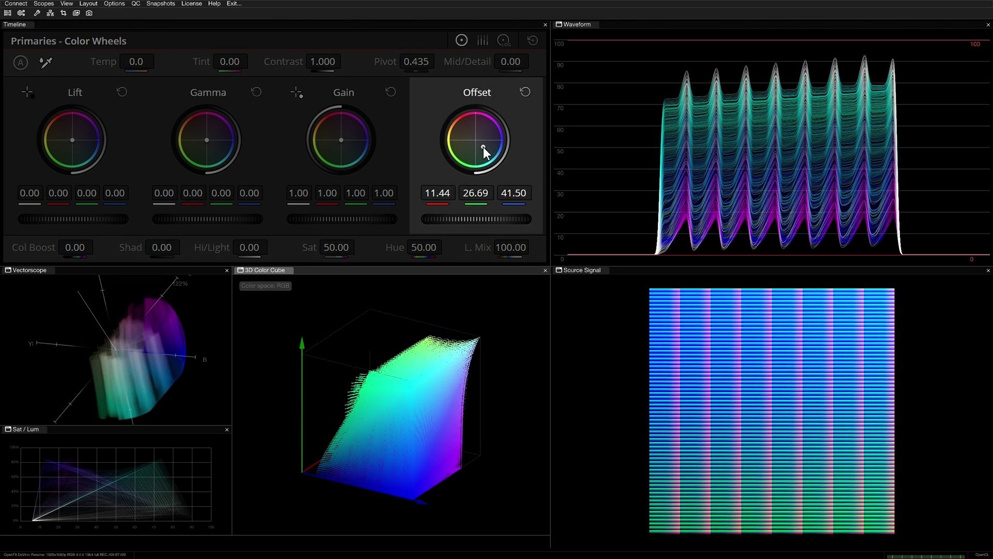
pyautogui.click(526, 91)
pyautogui.moveTo(83, 147); pyautogui.dragTo(77, 145)
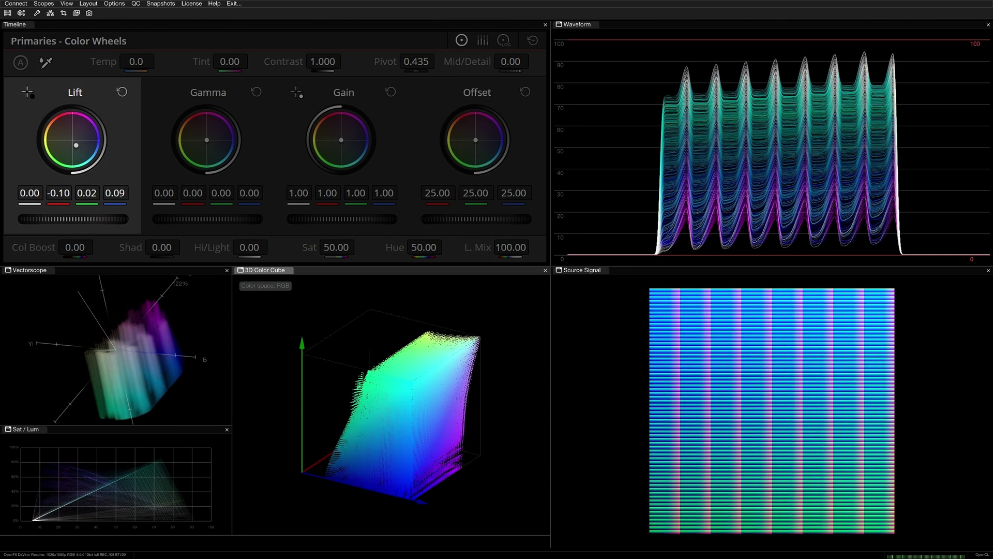
pyautogui.moveTo(341, 140); pyautogui.dragTo(336, 139)
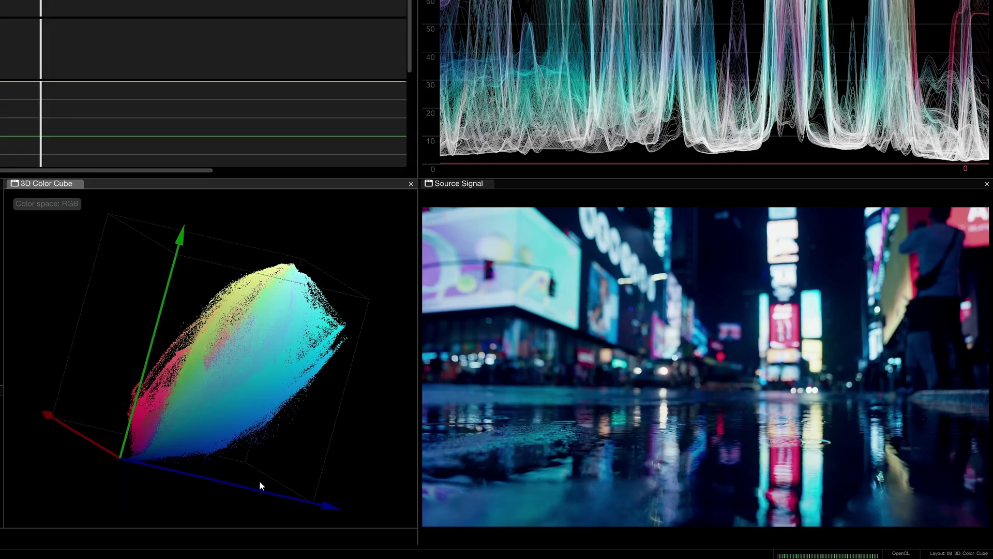
# Orbit the 3D Color Cube to view the street shots' point clouds from two sides
pyautogui.moveTo(260, 481)
pyautogui.mouseDown()
pyautogui.moveTo(205, 356)
pyautogui.moveTo(267, 469)
pyautogui.mouseUp()
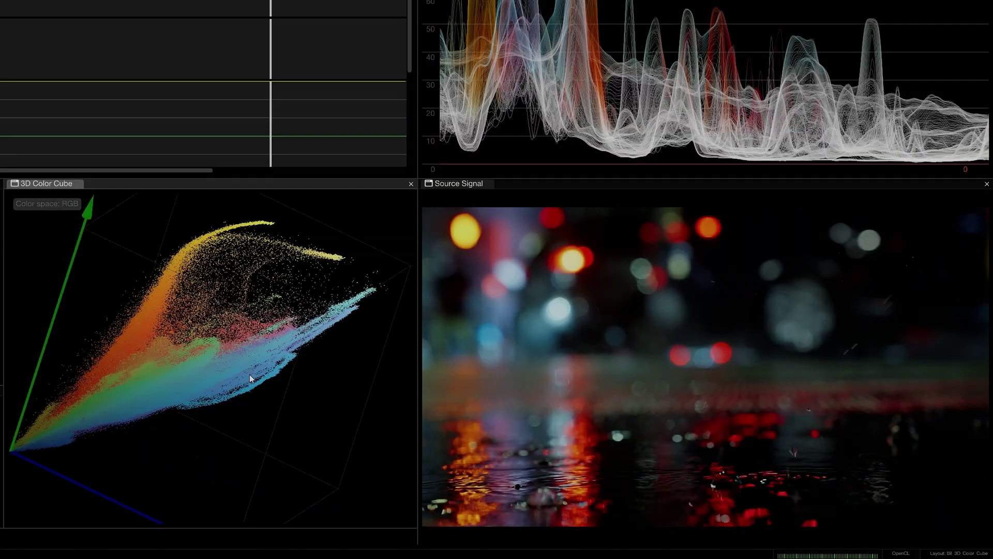
pyautogui.moveTo(245, 333)
pyautogui.mouseDown()
pyautogui.moveTo(221, 284)
pyautogui.moveTo(288, 359)
pyautogui.mouseUp()
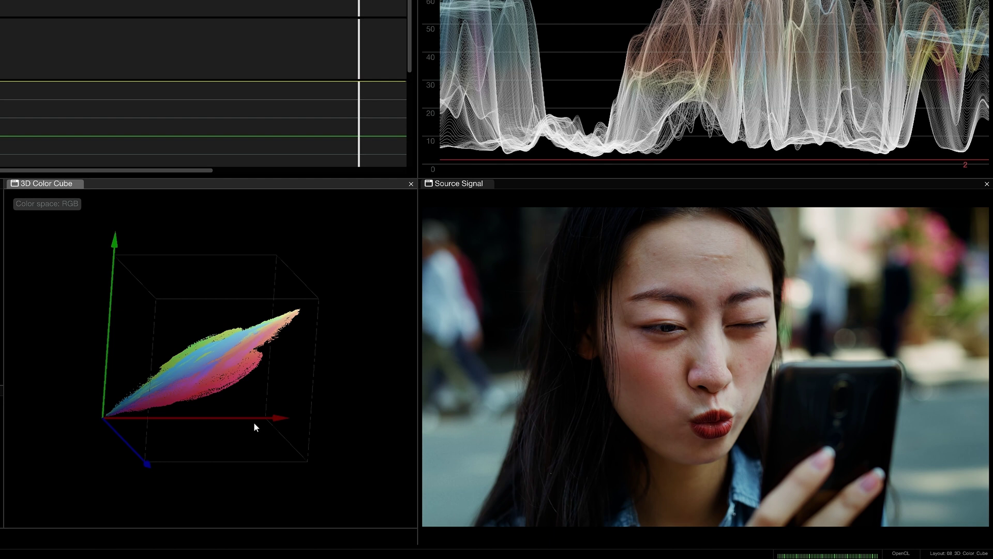
pyautogui.moveTo(268, 398)
pyautogui.mouseDown()
pyautogui.moveTo(159, 410)
pyautogui.moveTo(265, 451)
pyautogui.moveTo(247, 462)
pyautogui.mouseUp()
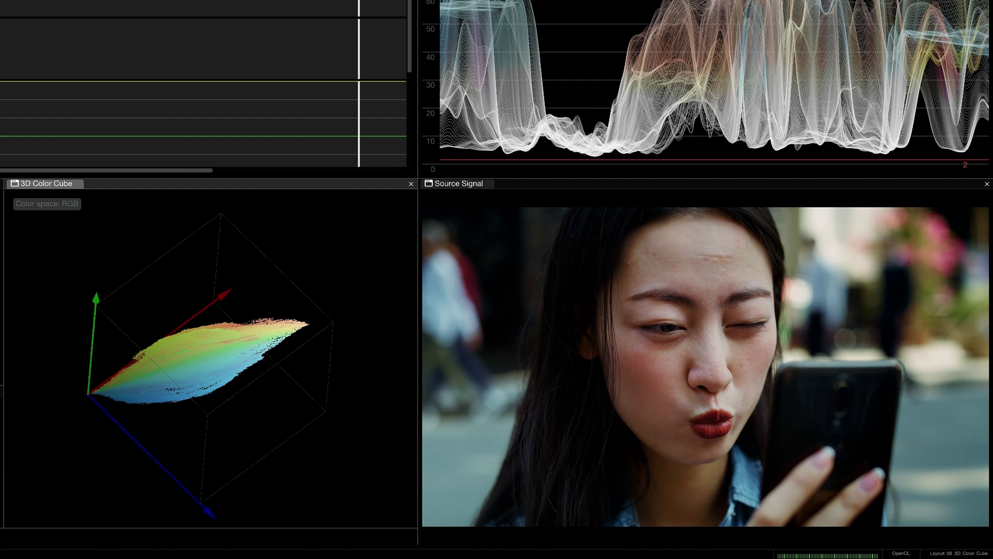
pyautogui.scroll(3, 242, 406)
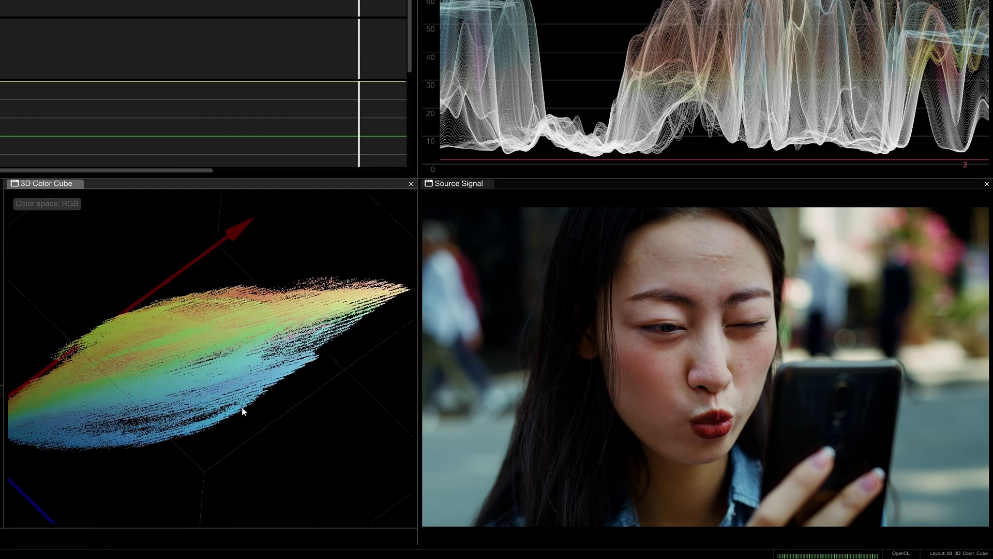
pyautogui.scroll(-3, 242, 406)
pyautogui.scroll(3, 242, 406)
pyautogui.scroll(3, 241, 406)
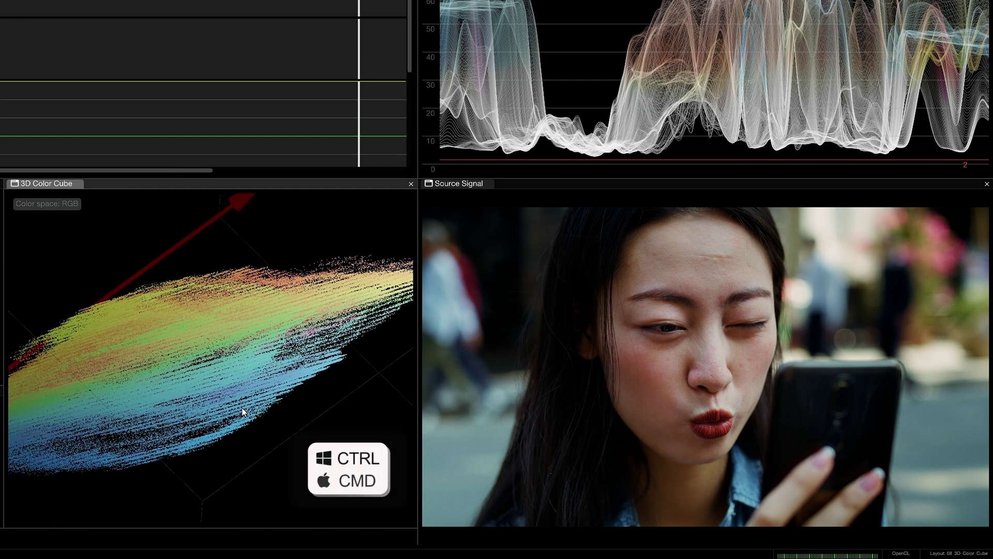
pyautogui.scroll(2, 241, 406)
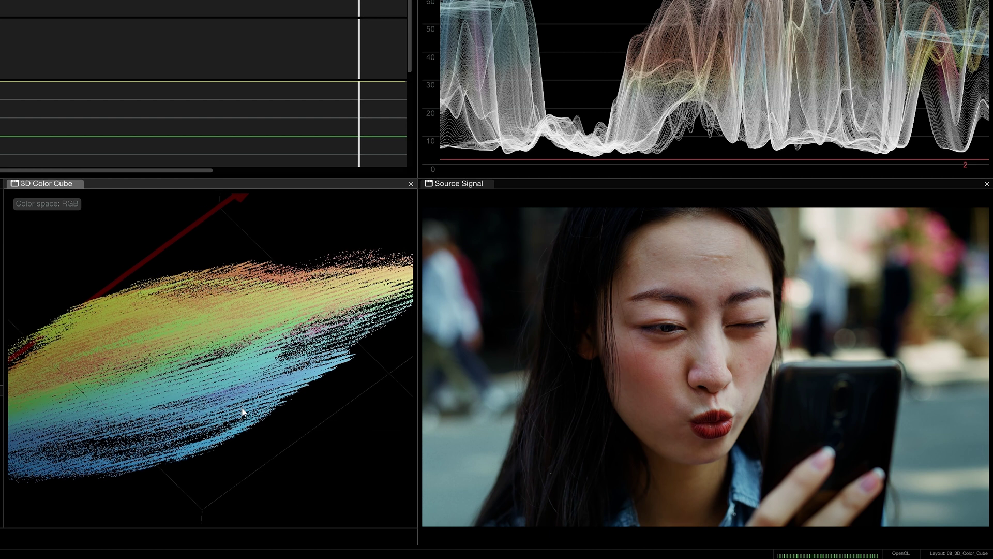
pyautogui.doubleClick(270, 422)
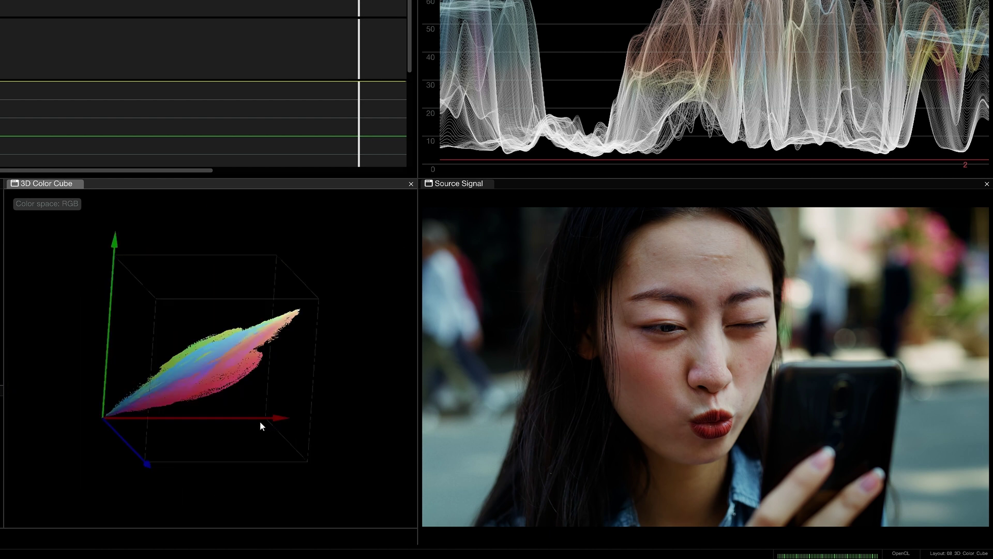
# Sample a rectangular frame area, clear it, then isolate an oval region around the woman's face
pyautogui.moveTo(785, 374); pyautogui.dragTo(882, 446)
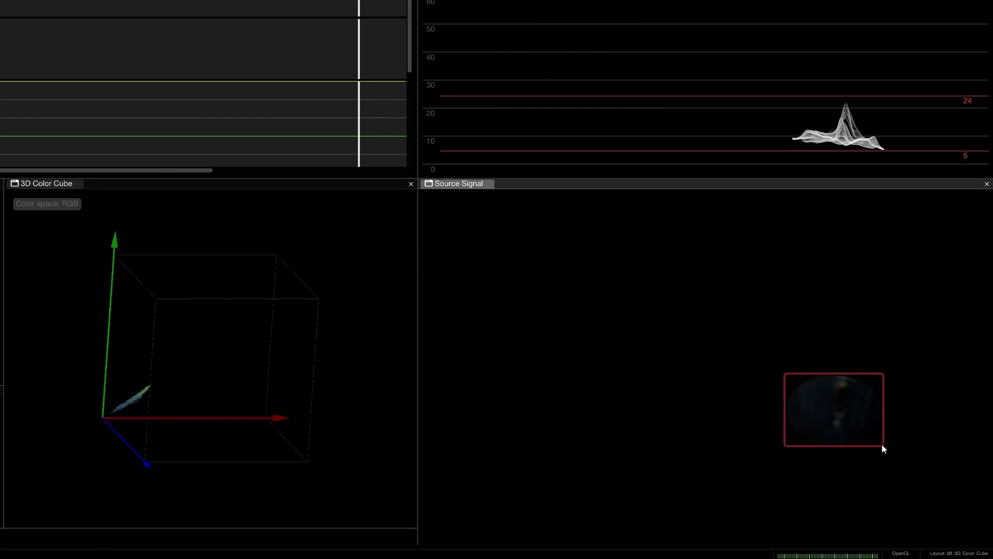
pyautogui.click(881, 445)
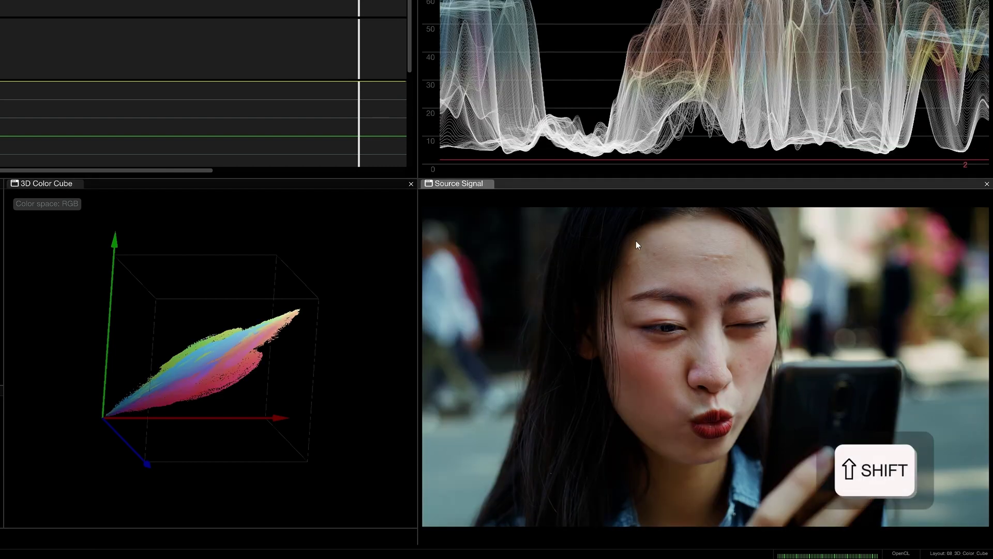
pyautogui.moveTo(623, 233)
pyautogui.mouseDown()
pyautogui.moveTo(709, 349)
pyautogui.moveTo(762, 448)
pyautogui.moveTo(779, 456)
pyautogui.mouseUp()
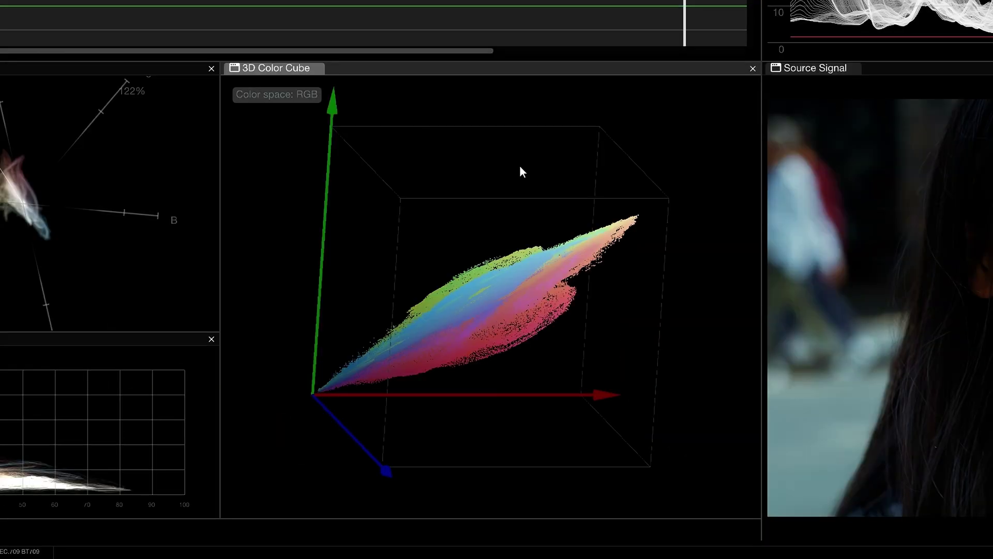
pyautogui.rightClick(520, 166)
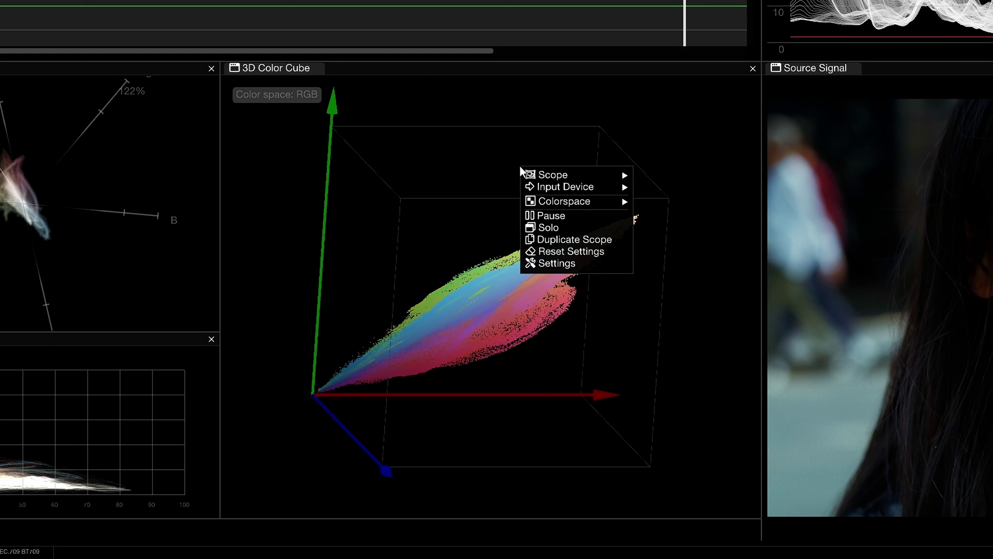
pyautogui.moveTo(565, 201)
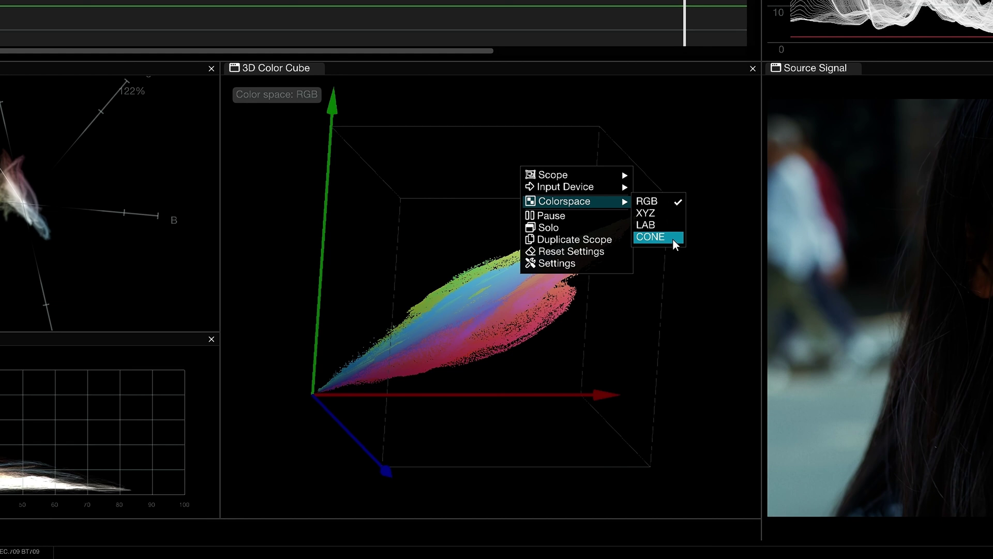
# Try the cube's signal range override with full data and legal video, then turn it off
pyautogui.click(585, 265)
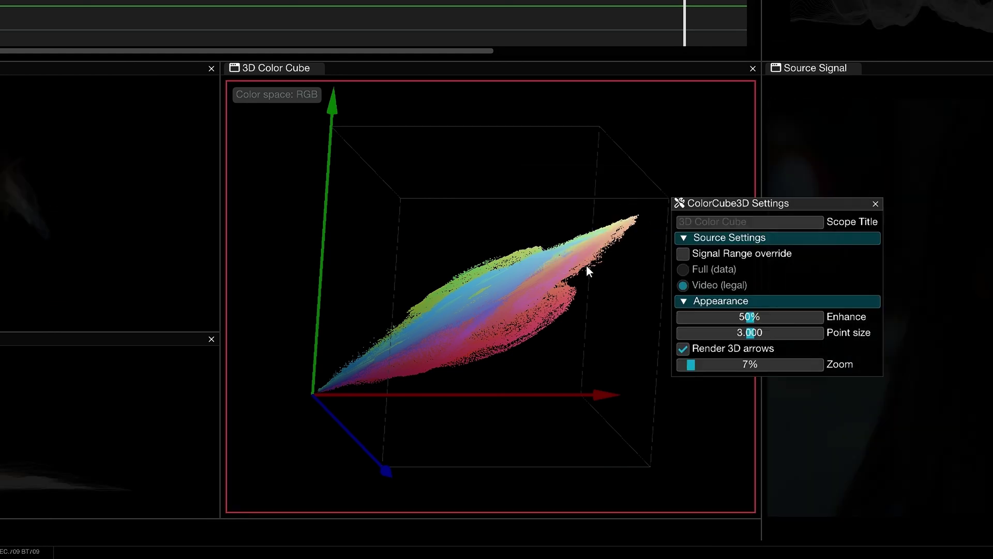
pyautogui.click(684, 256)
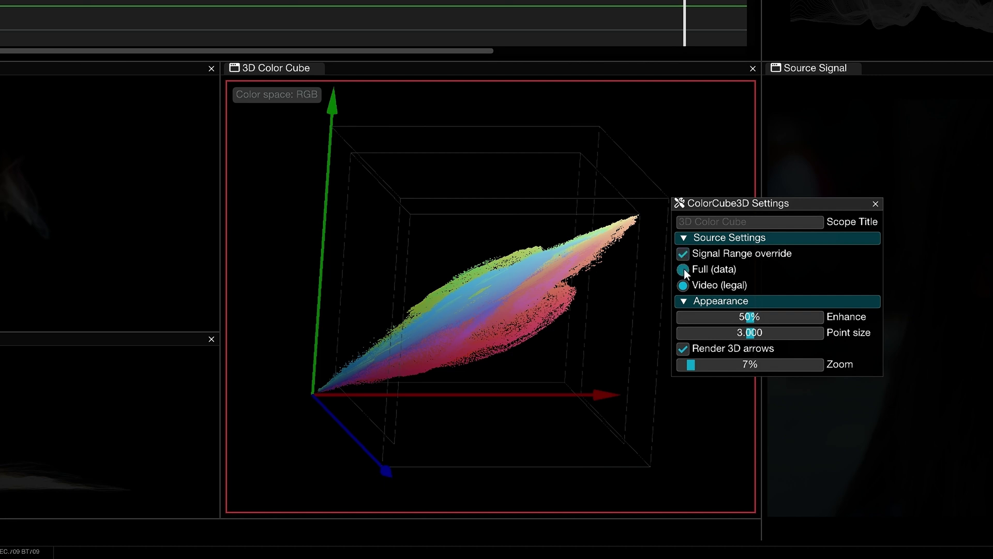
pyautogui.click(684, 269)
pyautogui.click(683, 284)
pyautogui.click(683, 254)
# Sweep Enhance from 0% to 100% and settle at 50%, then shrink the points
pyautogui.moveTo(751, 317); pyautogui.dragTo(684, 317)
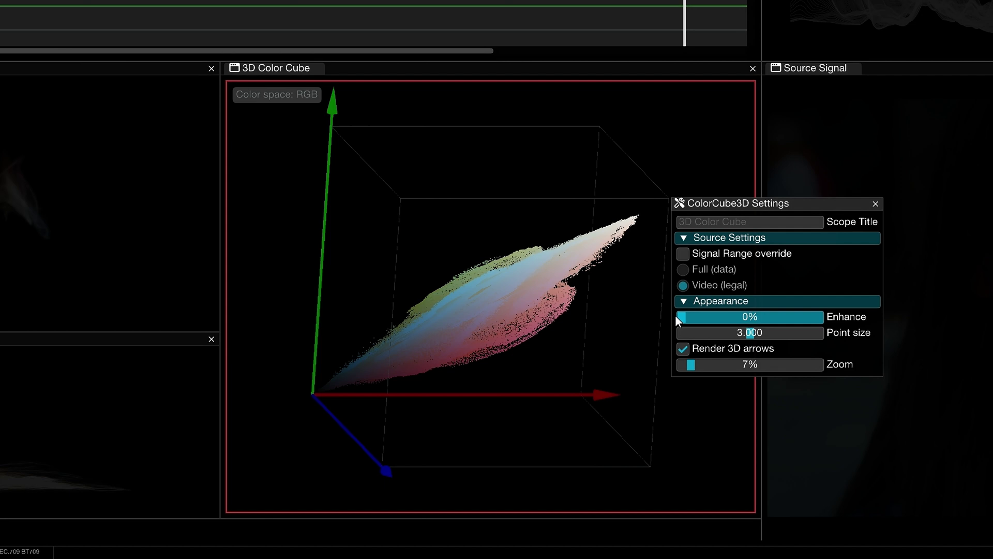
pyautogui.moveTo(676, 315); pyautogui.dragTo(820, 319)
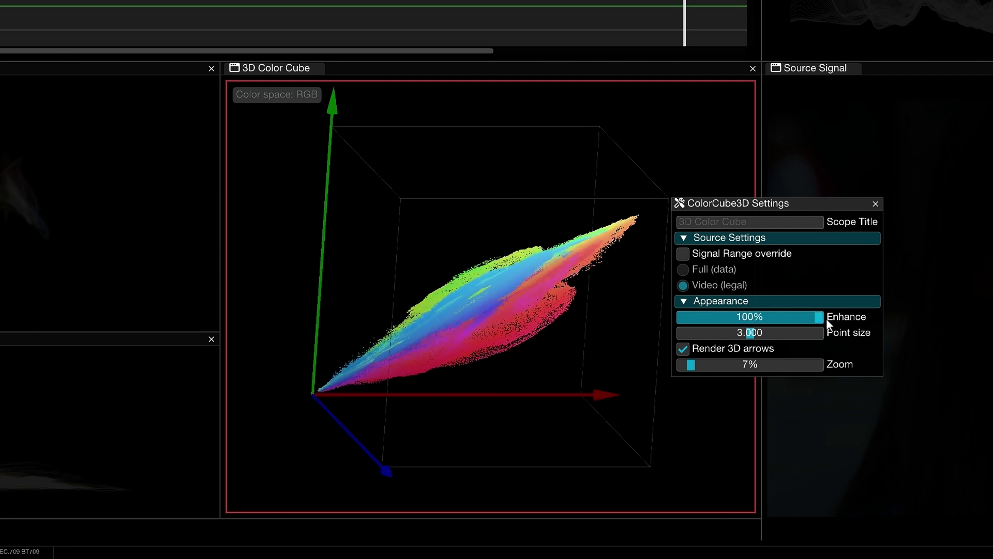
pyautogui.moveTo(827, 318); pyautogui.dragTo(751, 317)
pyautogui.scroll(1, 537, 324)
pyautogui.scroll(3, 537, 324)
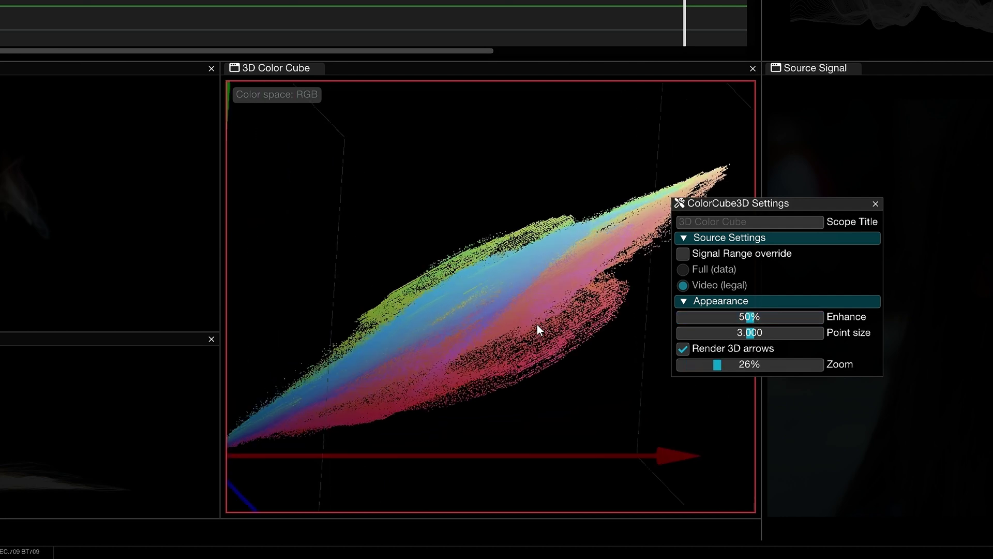
pyautogui.moveTo(750, 334)
pyautogui.mouseDown()
pyautogui.moveTo(665, 338)
pyautogui.moveTo(826, 335)
pyautogui.moveTo(742, 336)
pyautogui.mouseUp()
pyautogui.scroll(-2, 589, 332)
pyautogui.scroll(-2, 590, 331)
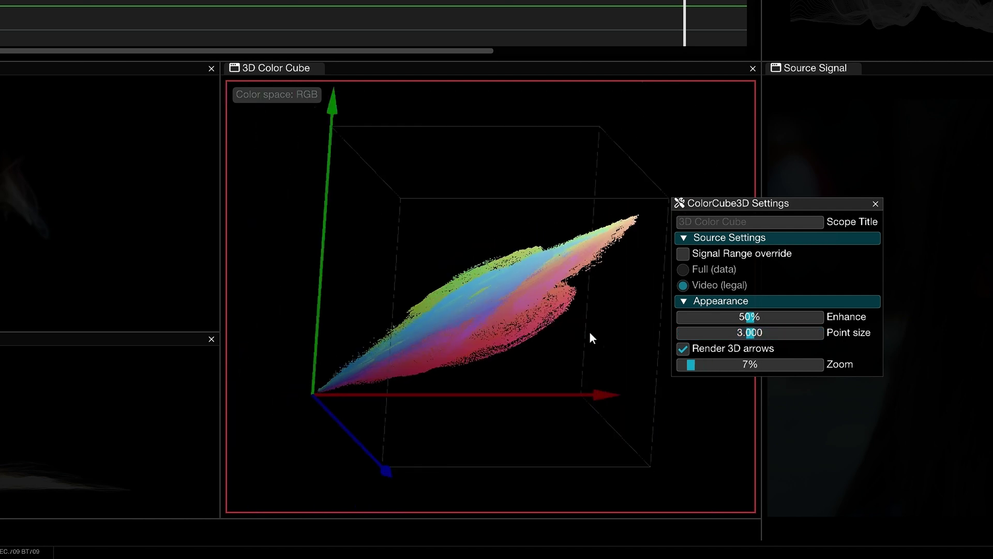
# Toggle the RGB axis arrows off and back on, and set the cube zoom to 20%
pyautogui.click(684, 349)
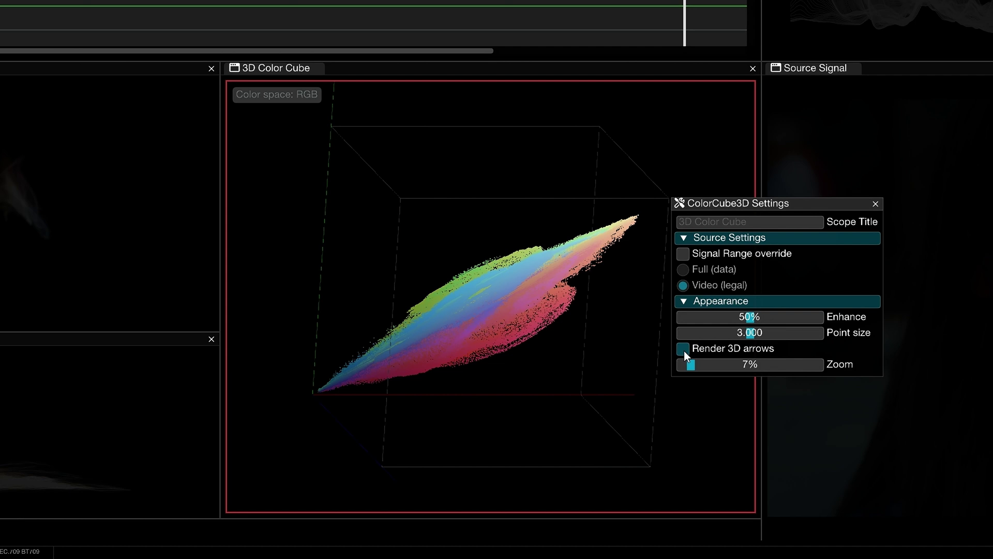
pyautogui.click(684, 350)
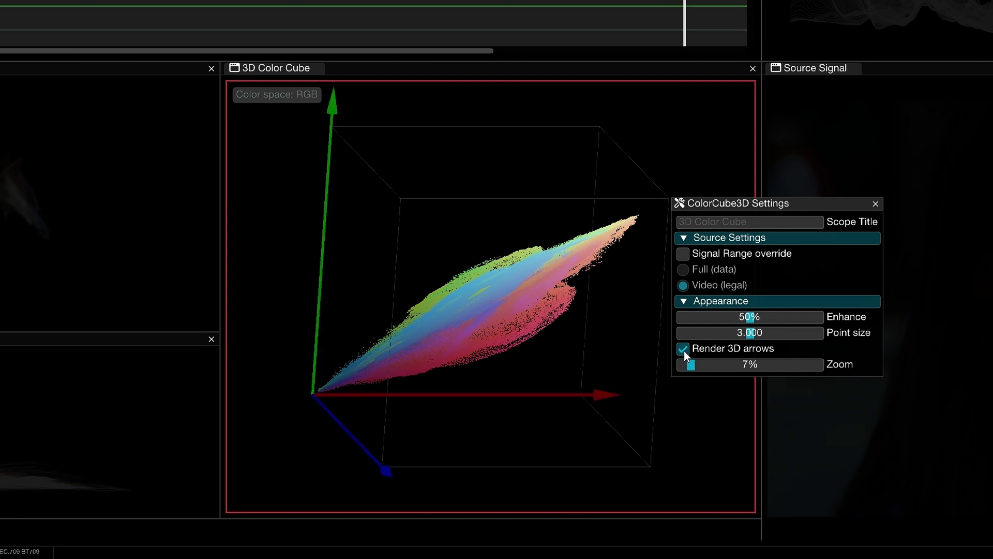
pyautogui.moveTo(689, 363)
pyautogui.mouseDown()
pyautogui.moveTo(784, 364)
pyautogui.moveTo(701, 361)
pyautogui.mouseUp()
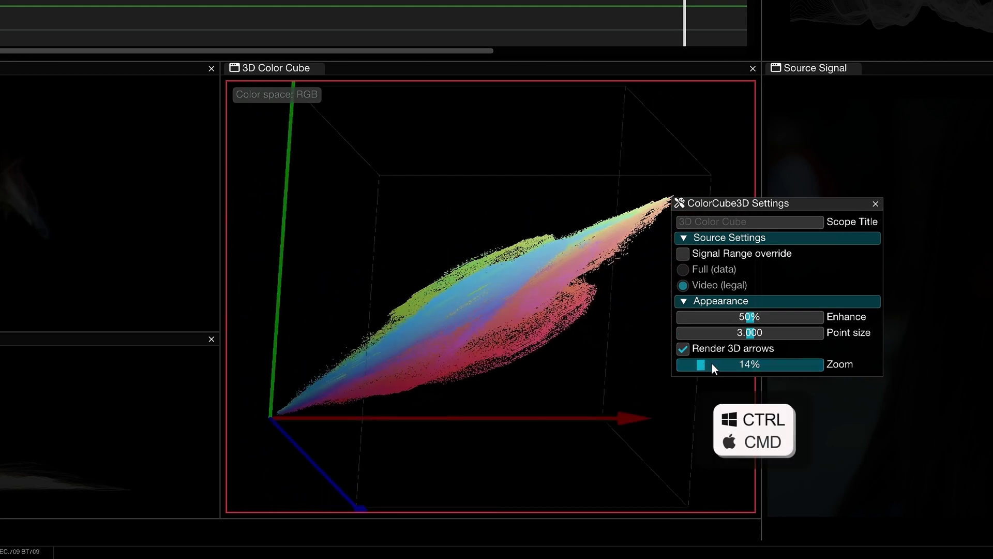
pyautogui.keyDown('ctrl'); pyautogui.click(712, 364); pyautogui.keyUp('ctrl')
pyautogui.write('2')
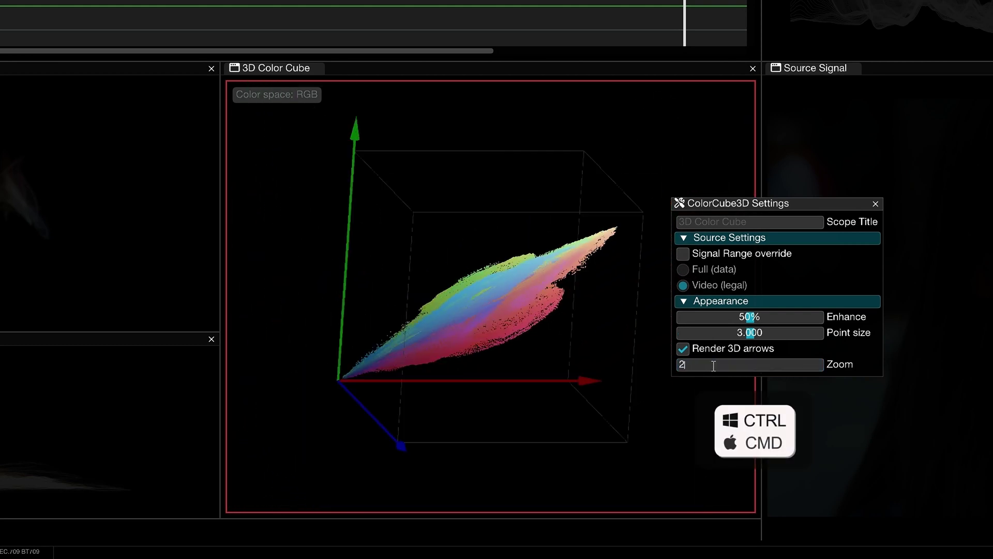
pyautogui.write('0')
pyautogui.press('Return')
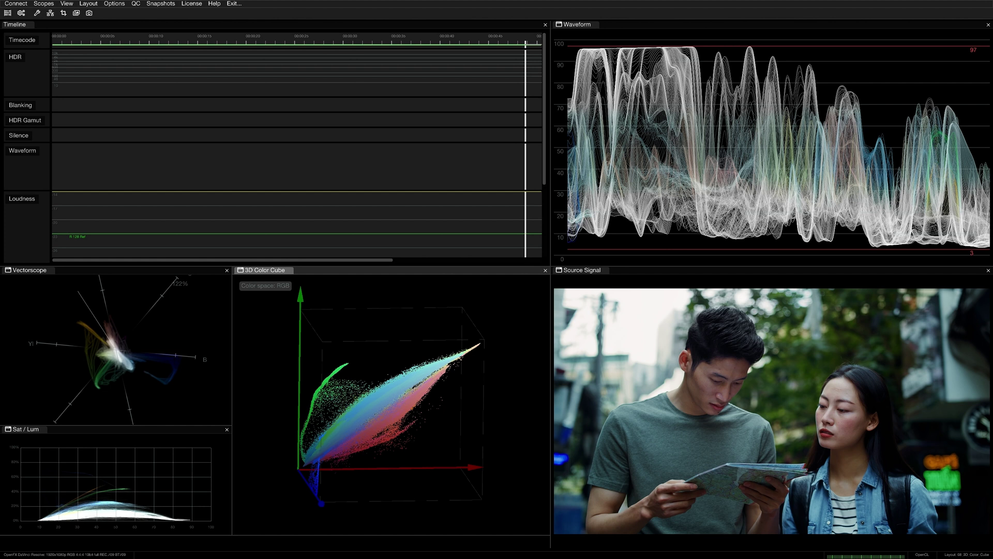
# Rotate and tilt the cube to reveal the map-reading clip's outlying green and blue streaks
pyautogui.moveTo(365, 411); pyautogui.dragTo(371, 421)
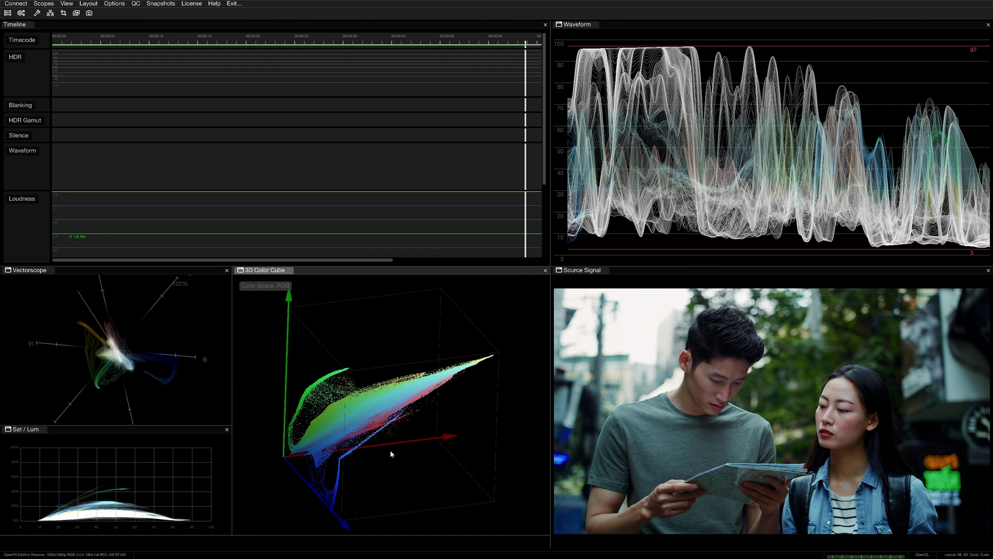
pyautogui.moveTo(390, 453)
pyautogui.mouseDown()
pyautogui.moveTo(509, 527)
pyautogui.moveTo(386, 435)
pyautogui.moveTo(373, 404)
pyautogui.moveTo(355, 393)
pyautogui.moveTo(362, 415)
pyautogui.moveTo(411, 457)
pyautogui.moveTo(348, 427)
pyautogui.mouseUp()
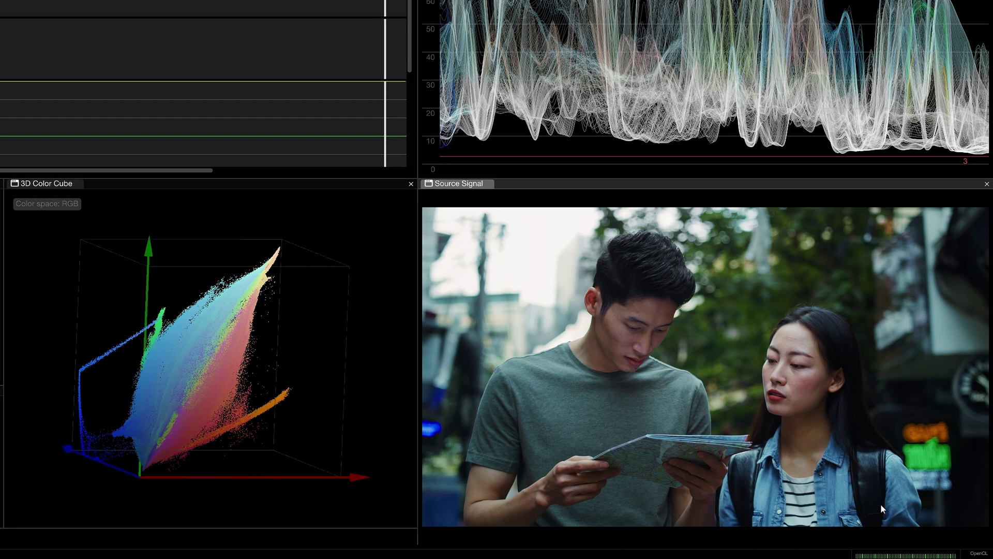
# Sample a small ellipse and the neon sign area, clearing each with Esc, then another region
pyautogui.moveTo(820, 468); pyautogui.dragTo(853, 523)
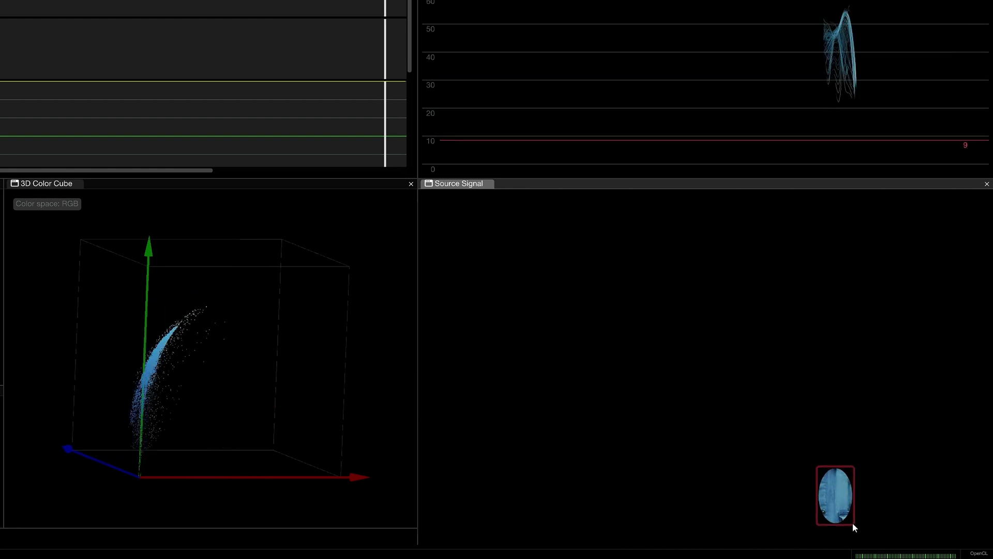
pyautogui.press('Escape')
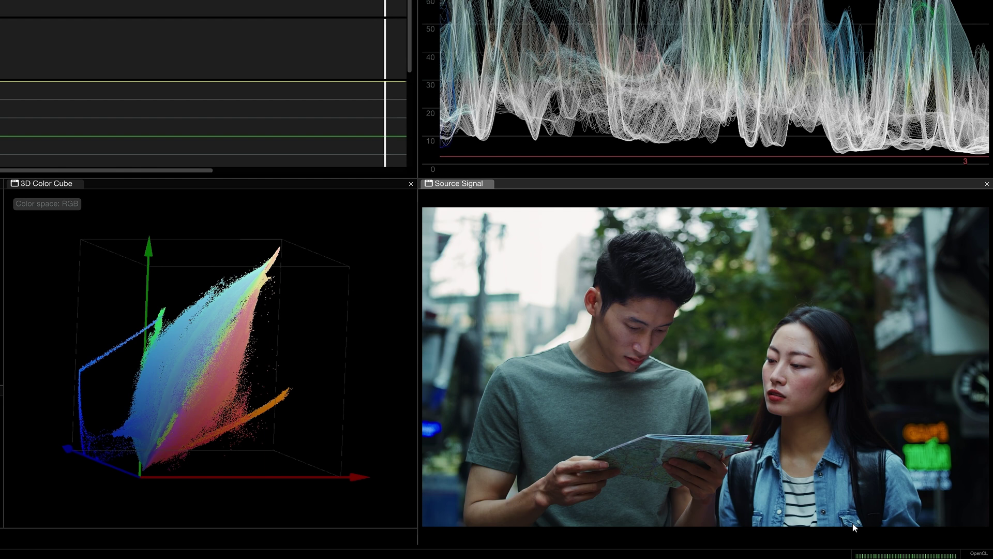
pyautogui.moveTo(894, 405); pyautogui.dragTo(961, 489)
pyautogui.press('Escape')
pyautogui.moveTo(447, 409); pyautogui.dragTo(413, 446)
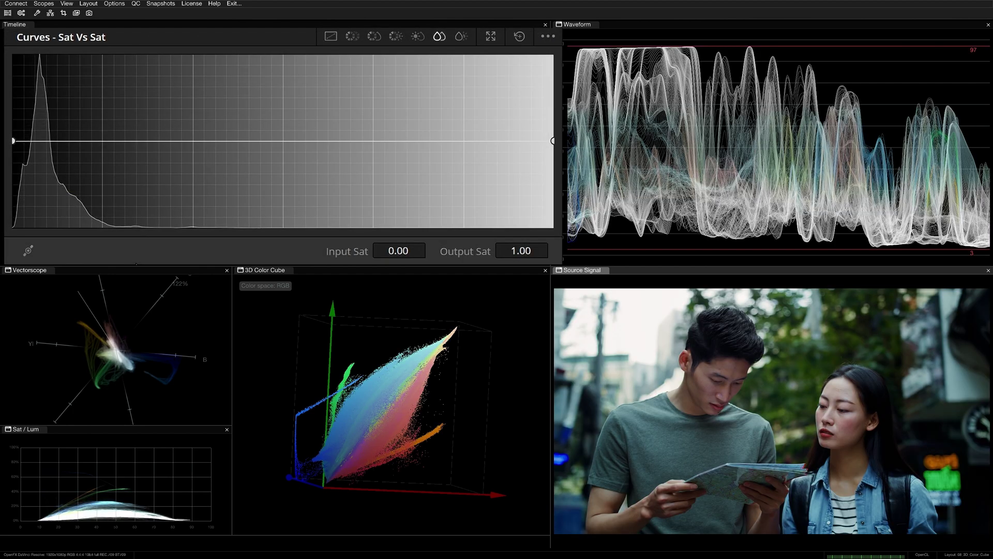
# Add two Sat vs Sat control points and pull the middle down to input 0.15, output 0.70
pyautogui.click(63, 141)
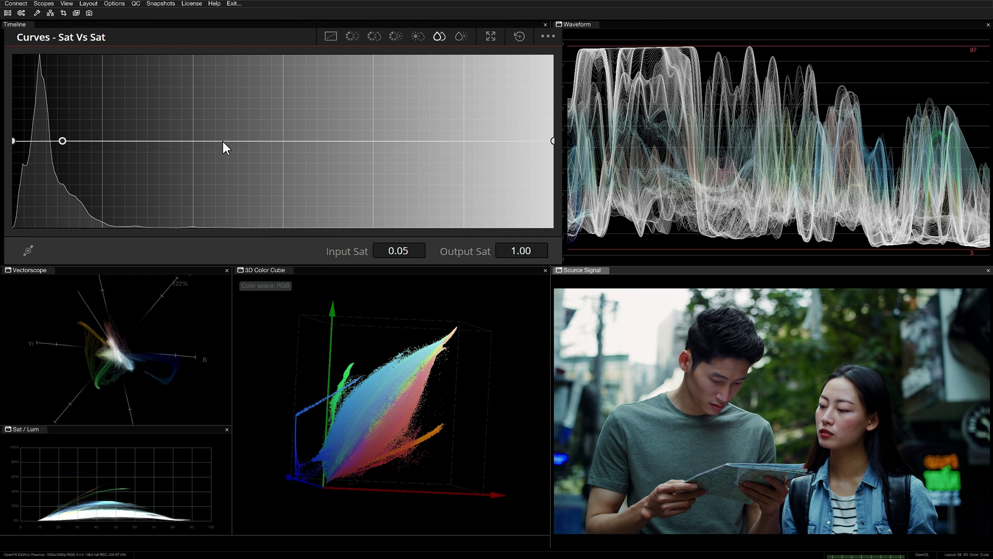
pyautogui.click(222, 141)
pyautogui.moveTo(142, 142); pyautogui.dragTo(174, 168)
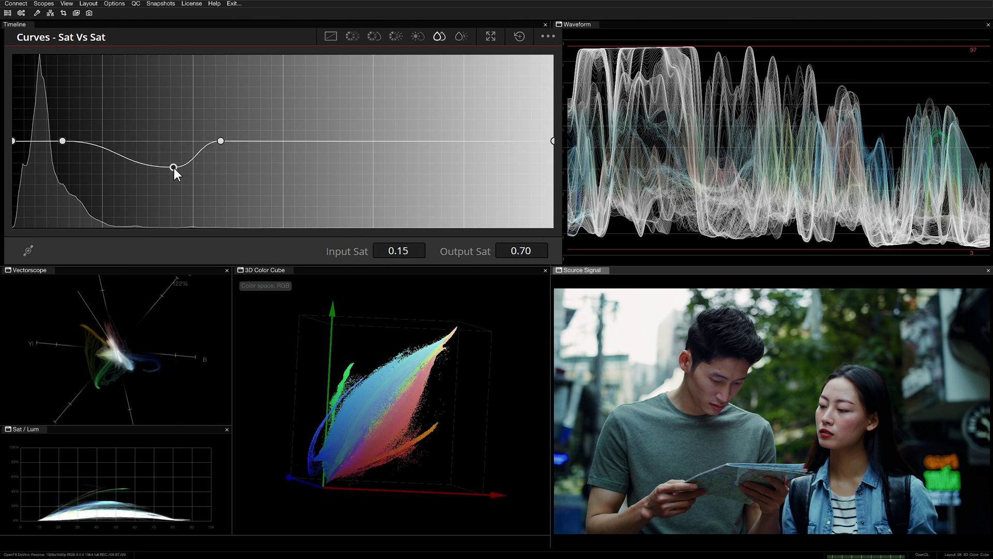